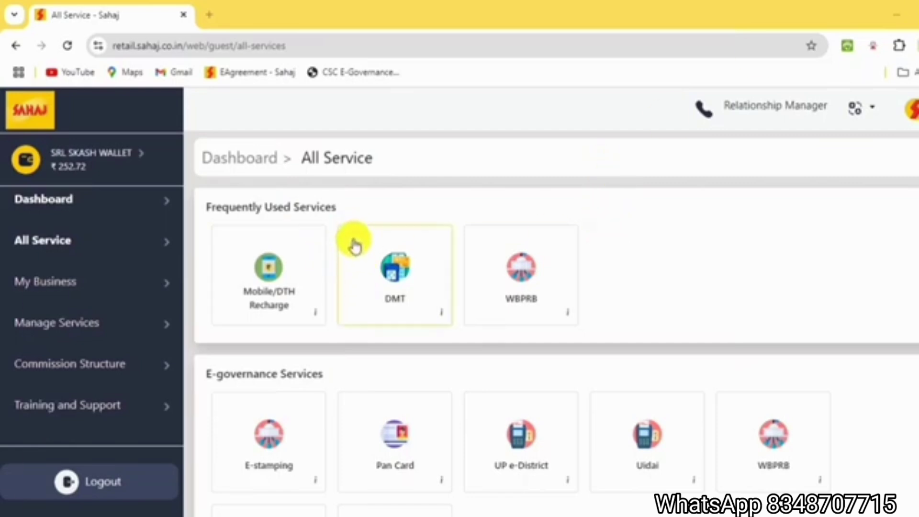
- Find the Banking Services section and point out its Account Opening, Credit Card and Loan services with red boxes
scroll(353, 242, down, 5)
scroll(451, 236, down, 6)
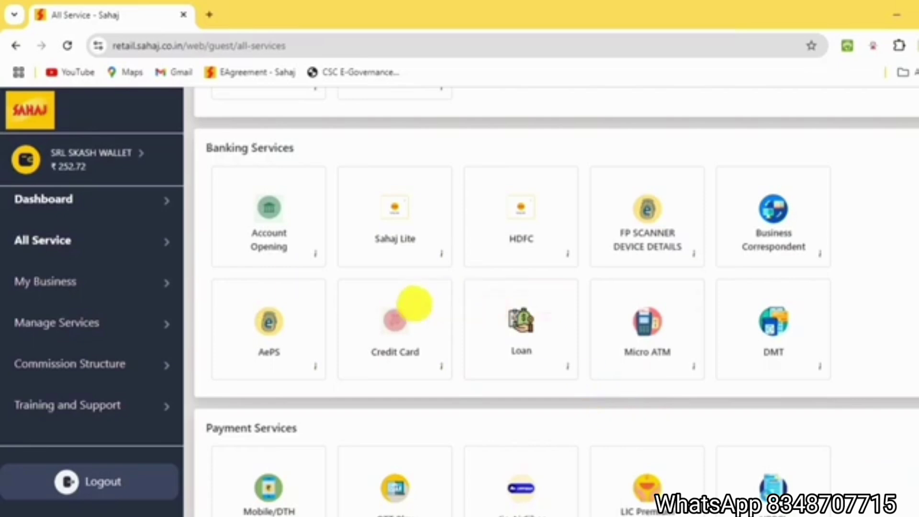
mouse_move(196, 135)
mouse_down()
mouse_move(324, 353)
mouse_move(476, 389)
mouse_move(814, 389)
mouse_move(855, 398)
mouse_up()
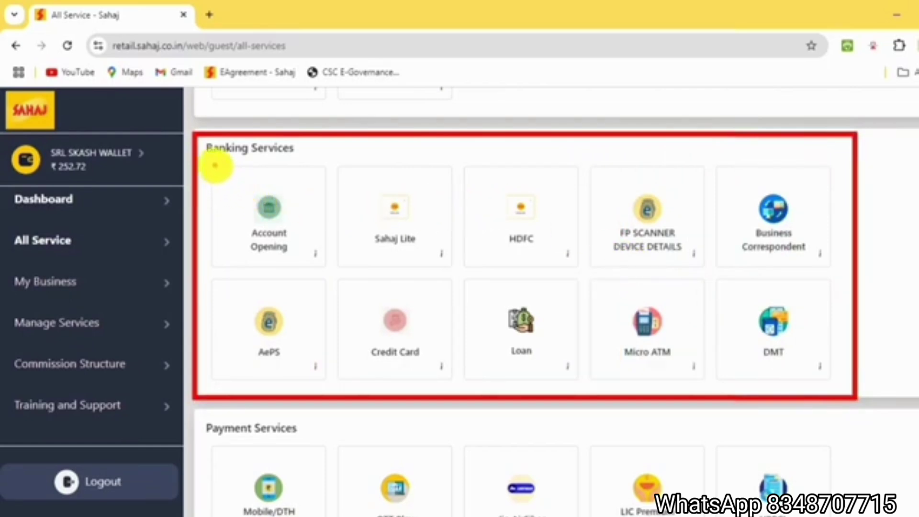
drag(214, 165, 319, 261)
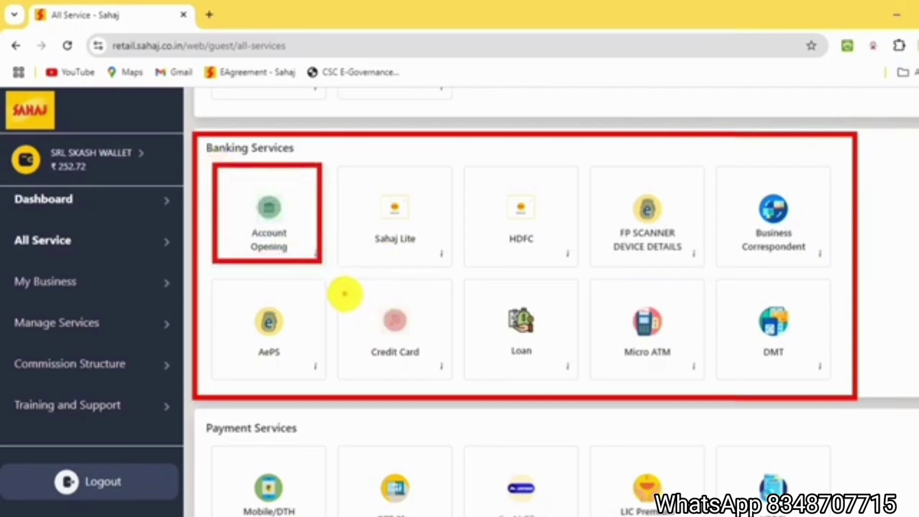
mouse_move(334, 278)
mouse_down()
mouse_move(404, 328)
mouse_move(451, 381)
mouse_up()
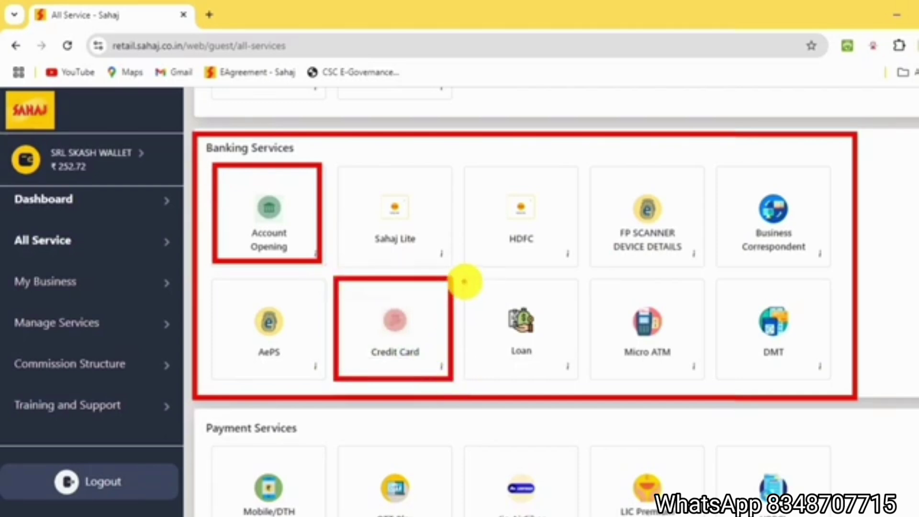
mouse_move(463, 282)
mouse_down()
mouse_move(570, 363)
mouse_move(576, 380)
mouse_up()
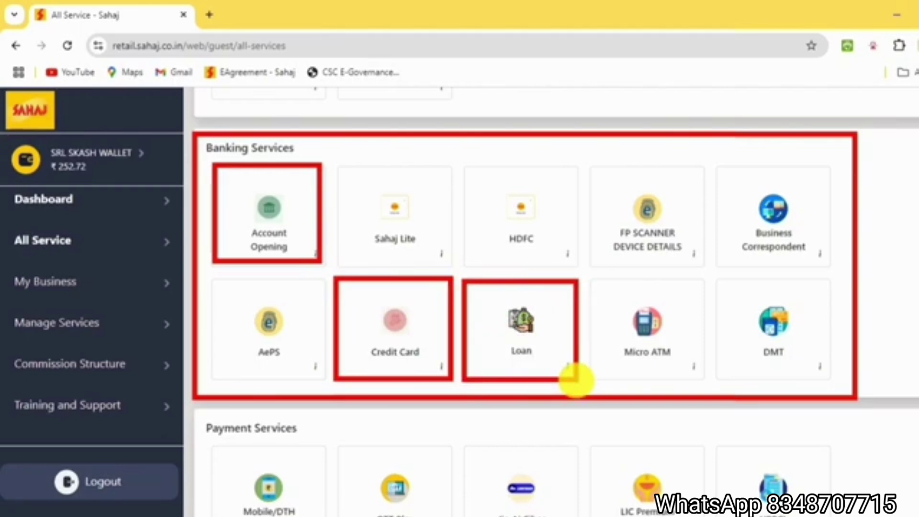
- Open the bank account opening form, review its savings account offers and applicant fields, and select IndusInd Savings Account
click(264, 249)
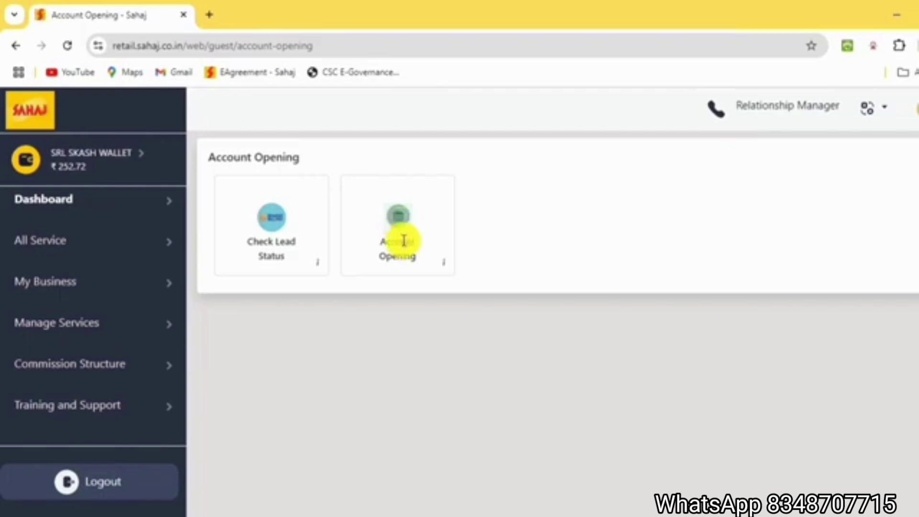
click(406, 246)
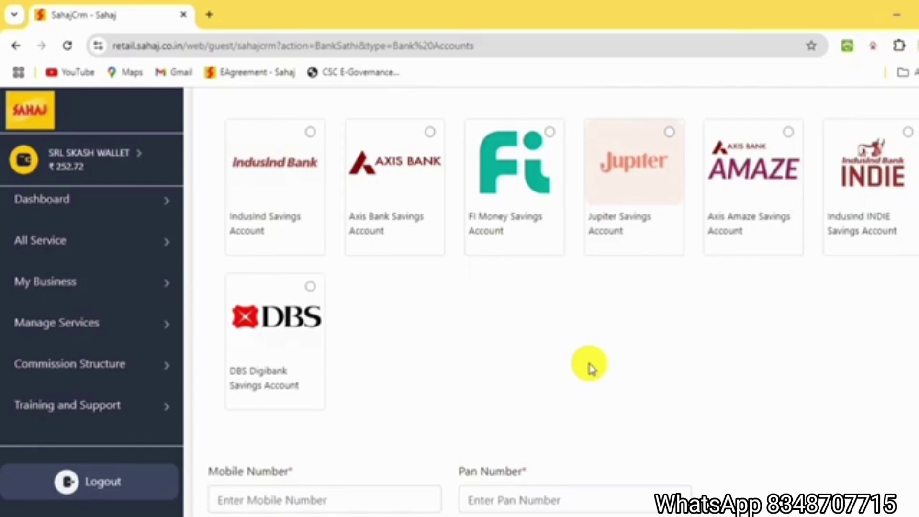
scroll(590, 365, down, 2)
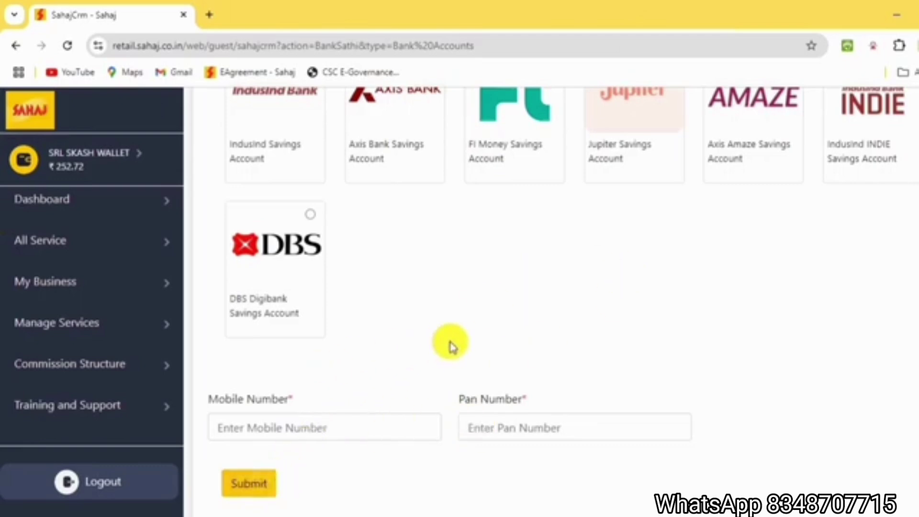
scroll(450, 344, up, 2)
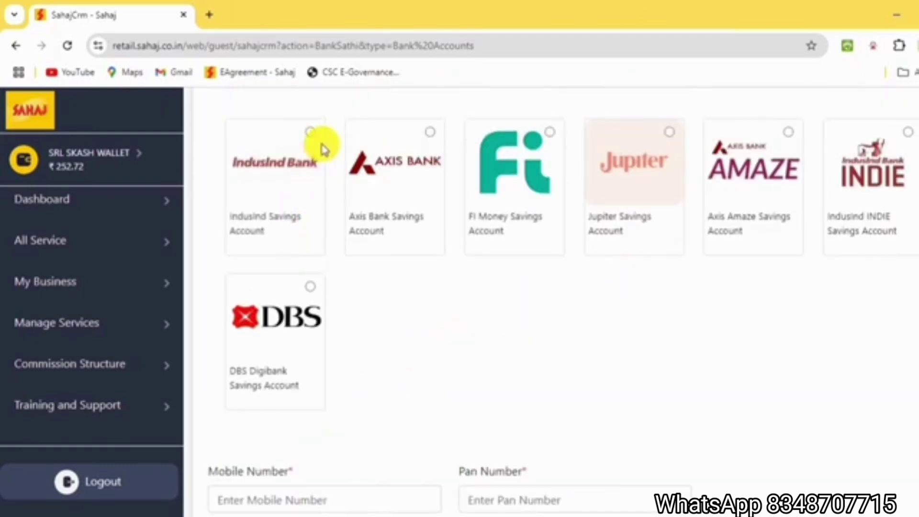
scroll(354, 137, down, 3)
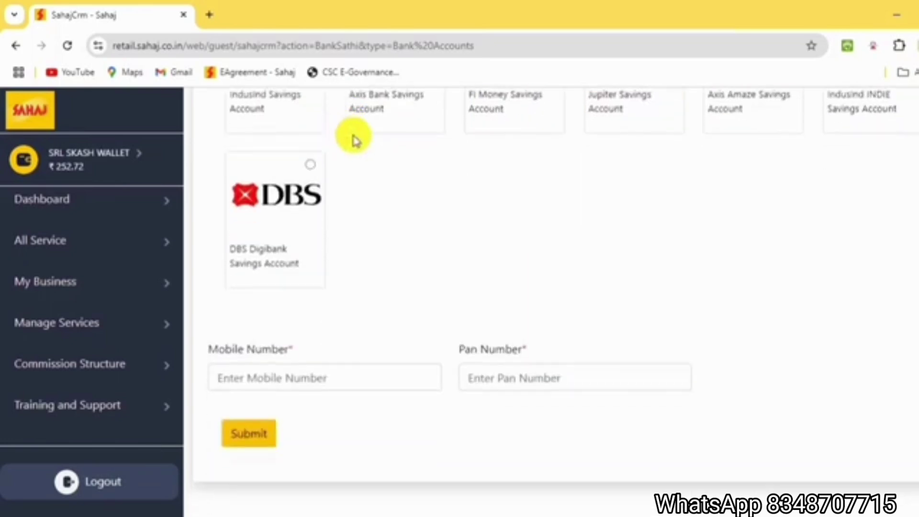
scroll(510, 314, up, 4)
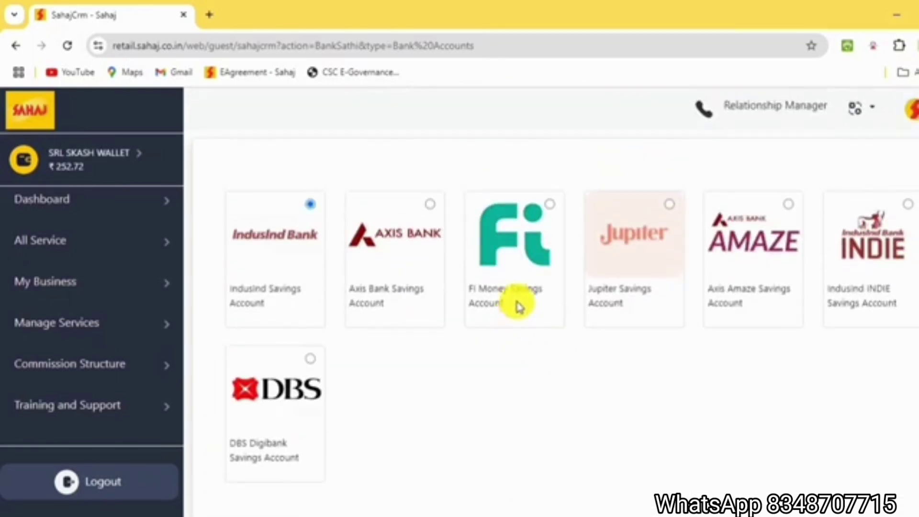
scroll(514, 313, down, 2)
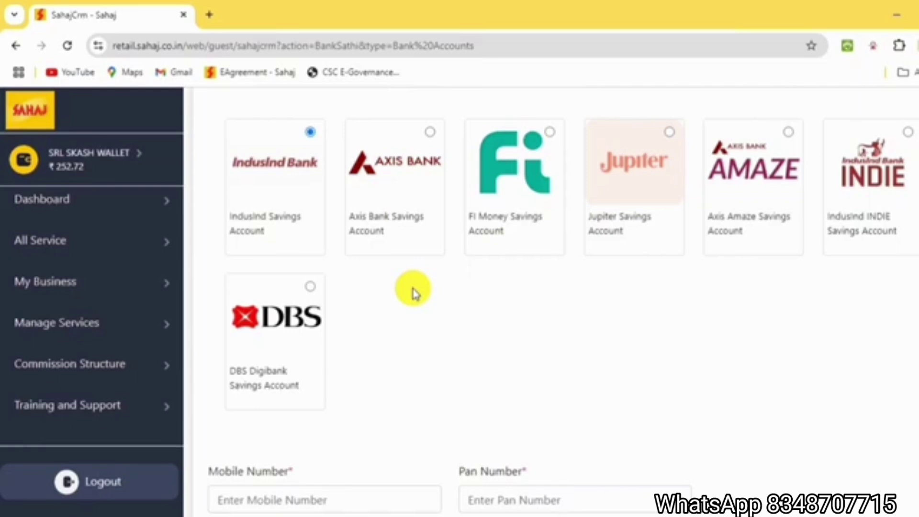
- Go back to all services and open Credit Card to review the available card offers and the applicant fields
key(alt+Left)
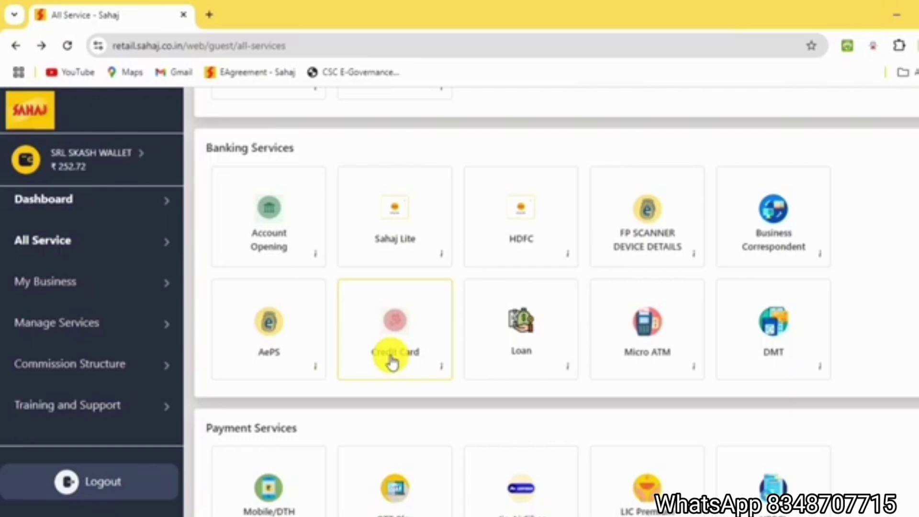
click(437, 339)
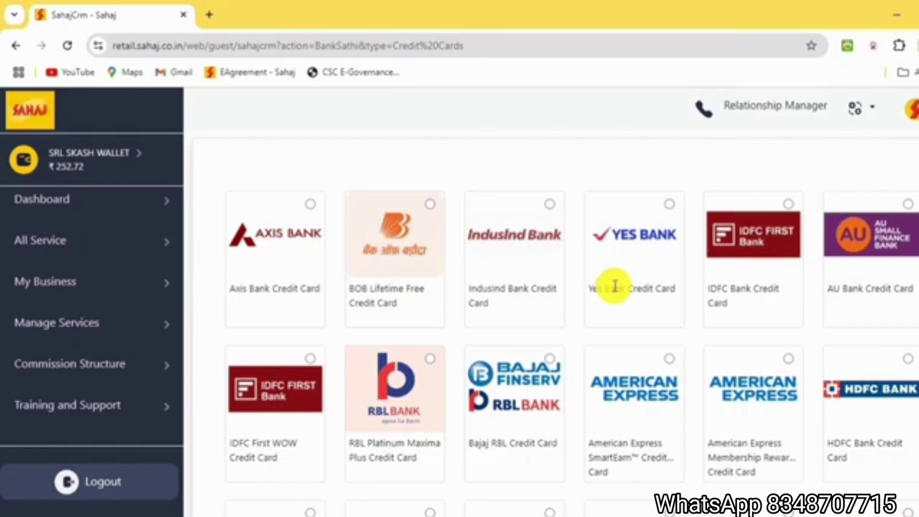
scroll(663, 244, down, 10)
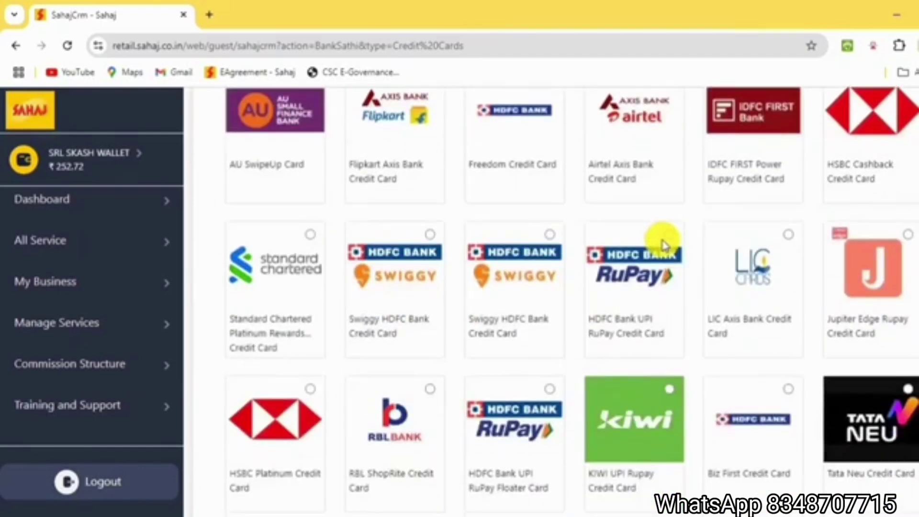
scroll(662, 244, down, 2)
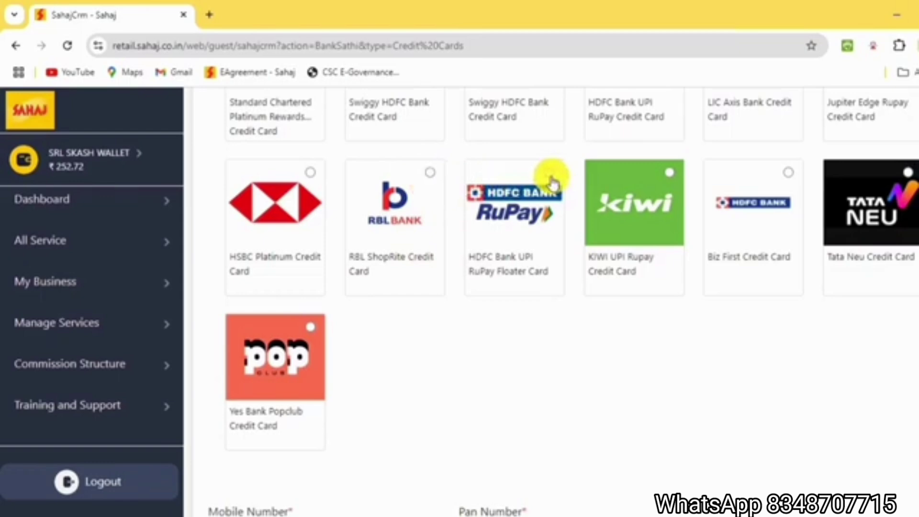
scroll(562, 265, down, 3)
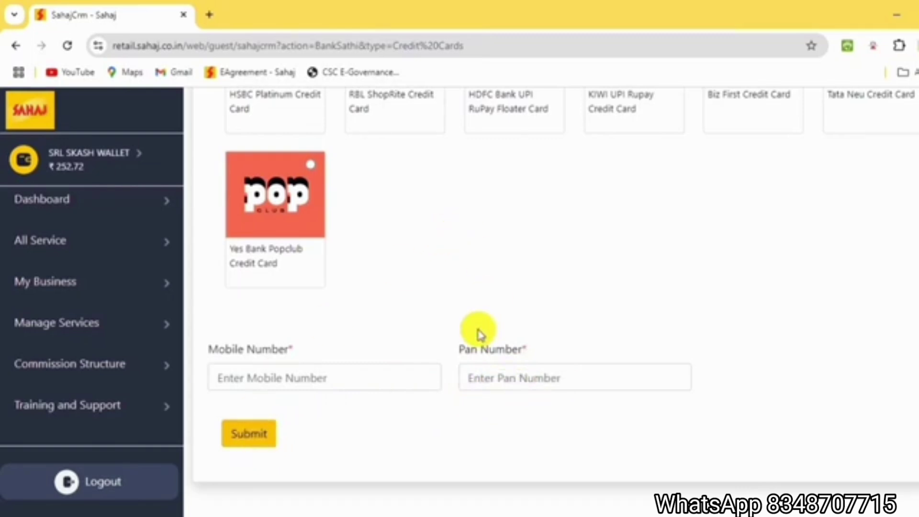
- Go back to all services and open Loan to look through the available loan categories
key(alt+Left)
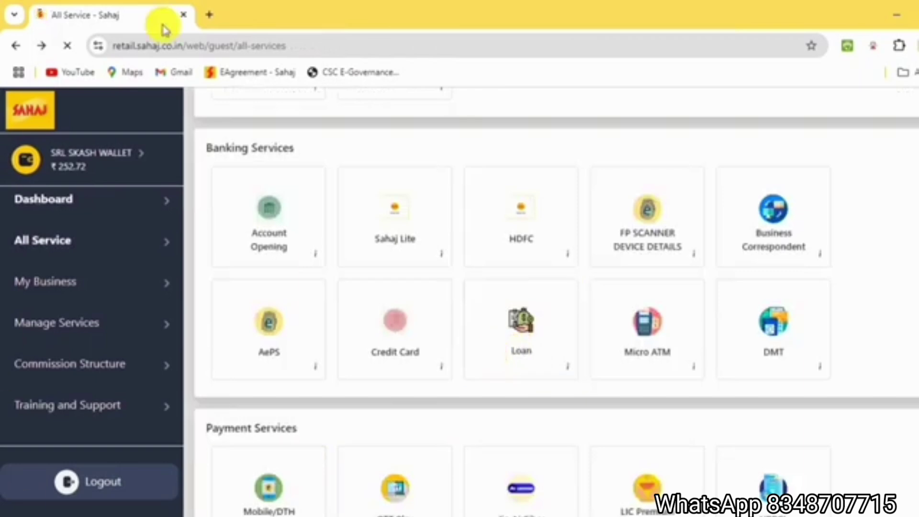
click(522, 362)
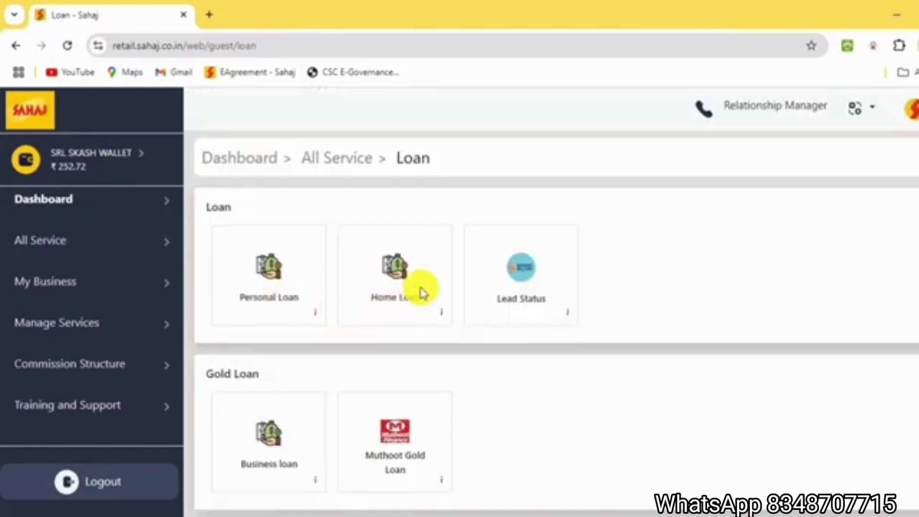
scroll(511, 301, down, 1)
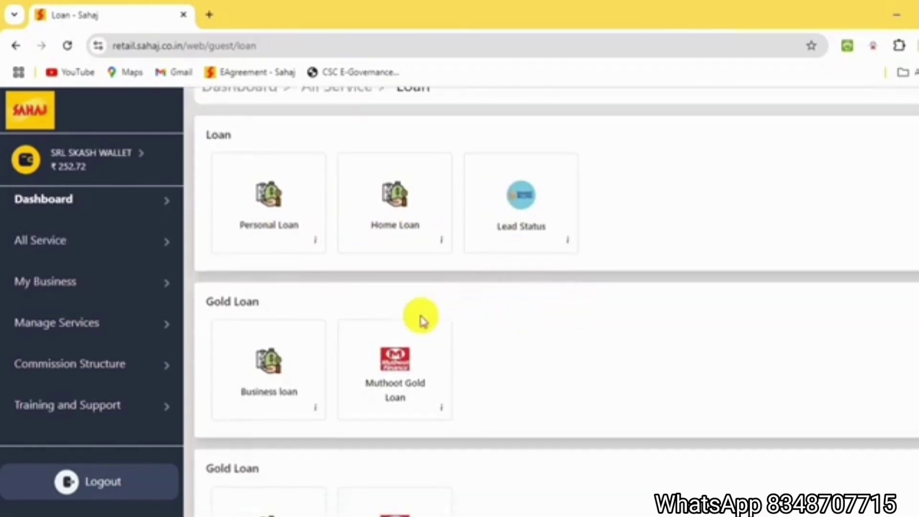
scroll(443, 380, down, 2)
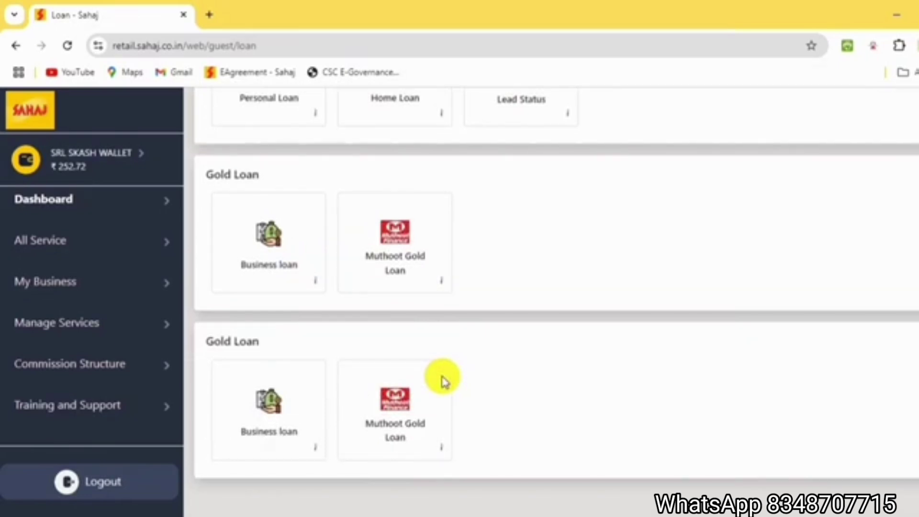
scroll(443, 380, up, 3)
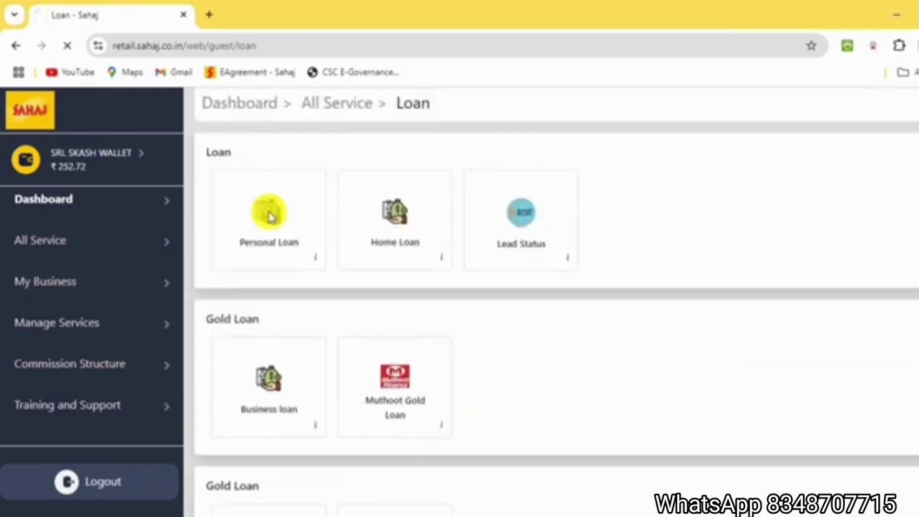
- Open the Personal Loan service and examine its lender options and the required applicant fields
click(267, 212)
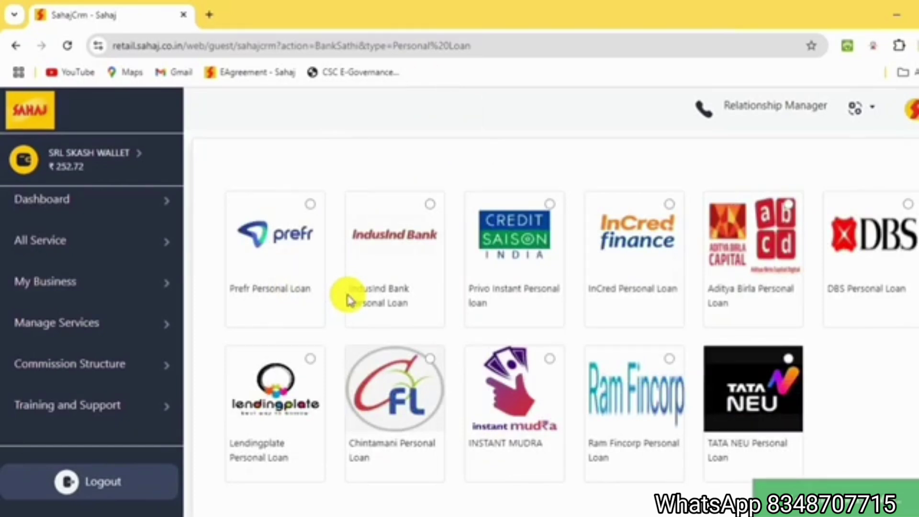
scroll(457, 265, down, 3)
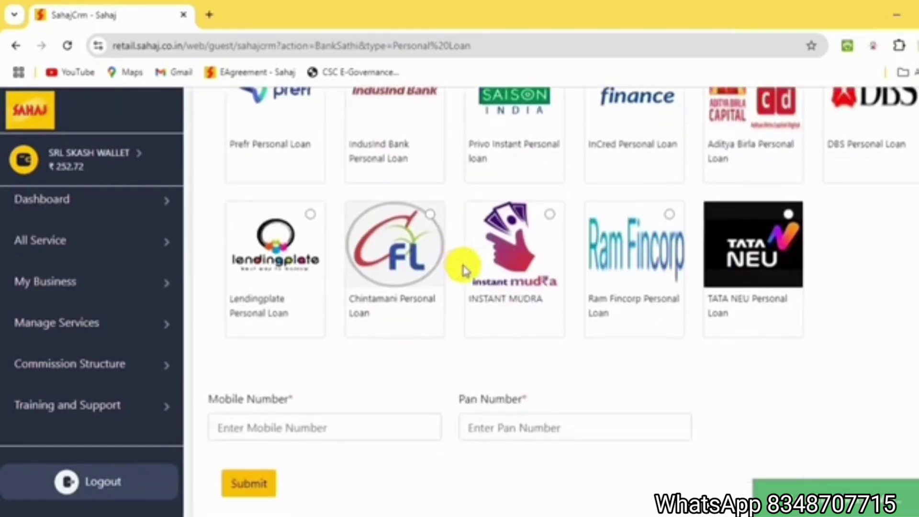
scroll(460, 267, up, 3)
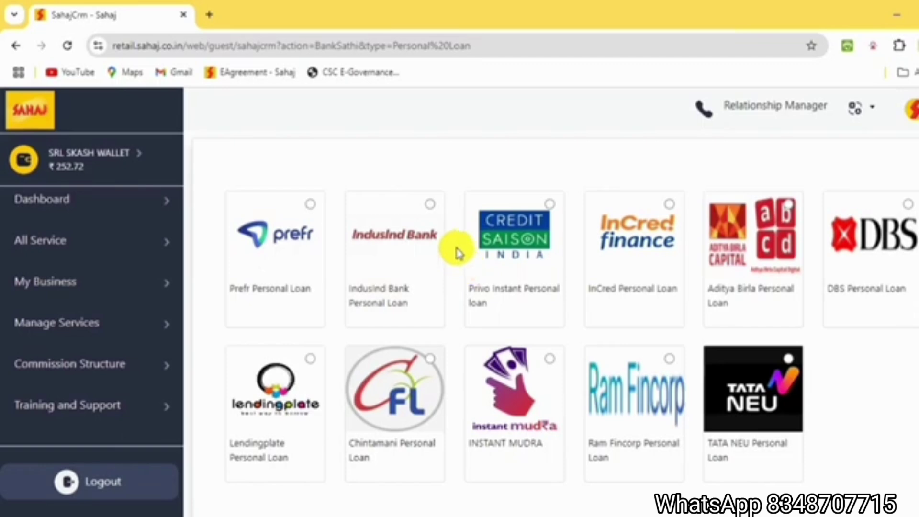
click(424, 211)
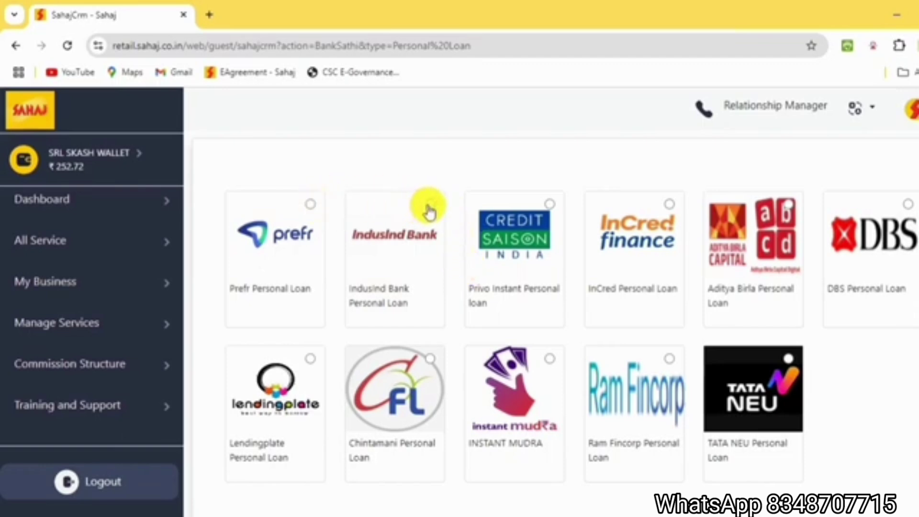
scroll(424, 210, down, 4)
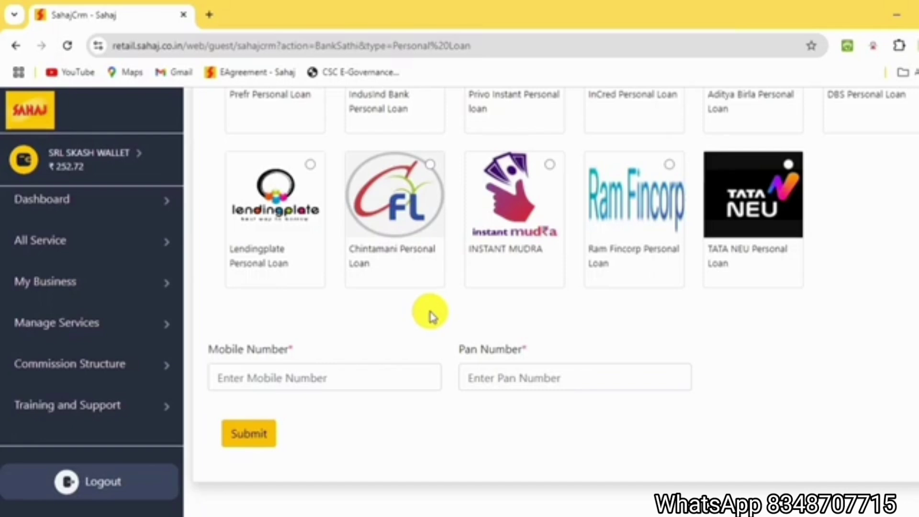
- Open the Business loan service from the loan page, select Aditya Birla Business Loan, and return to the All Service page
click(16, 47)
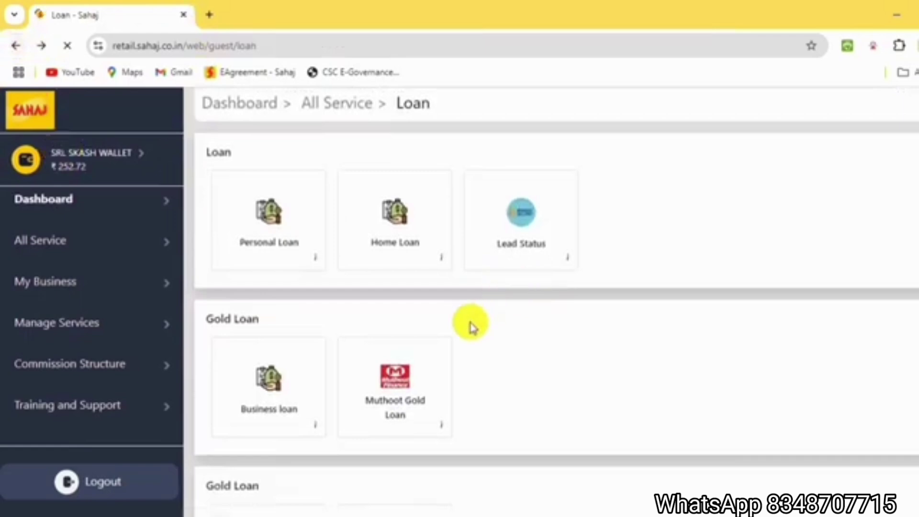
scroll(469, 324, down, 3)
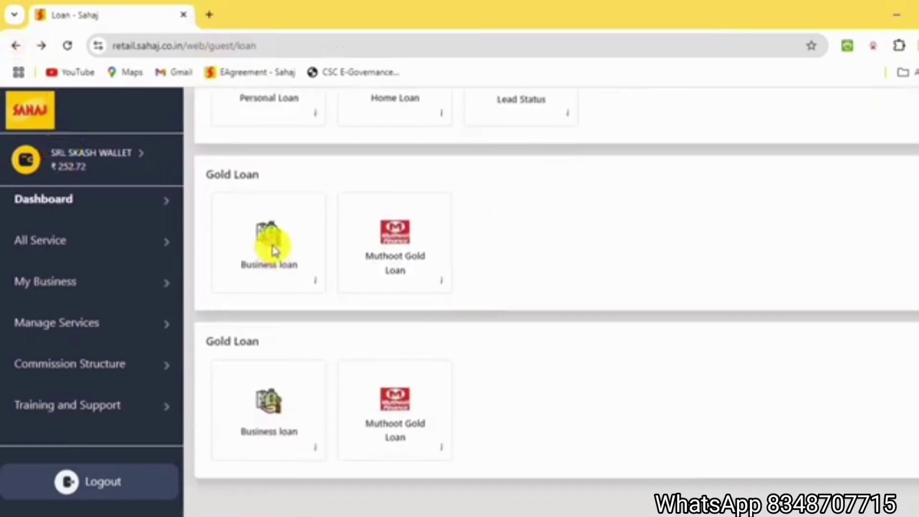
click(275, 252)
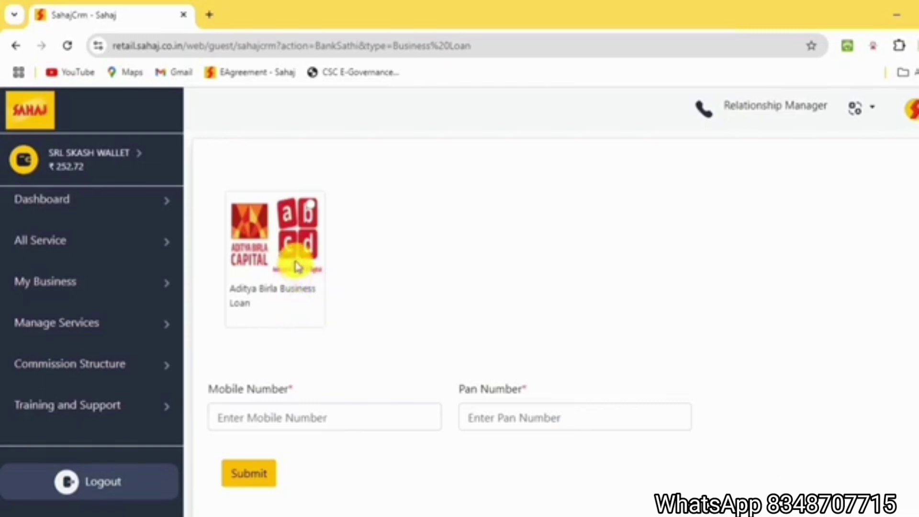
scroll(313, 215, down, 1)
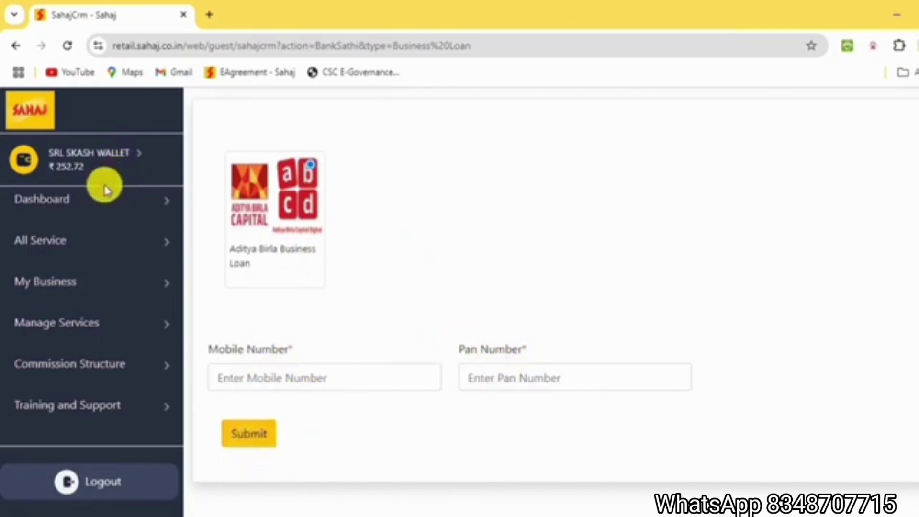
click(50, 241)
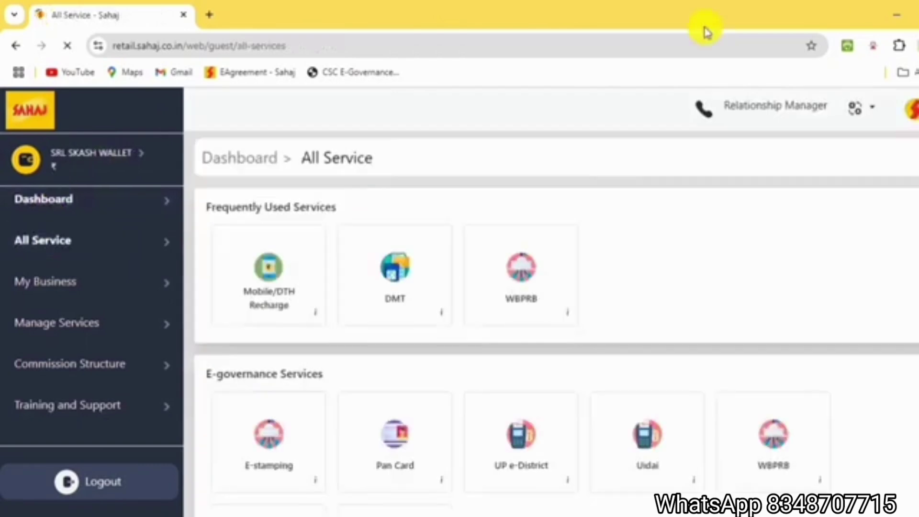